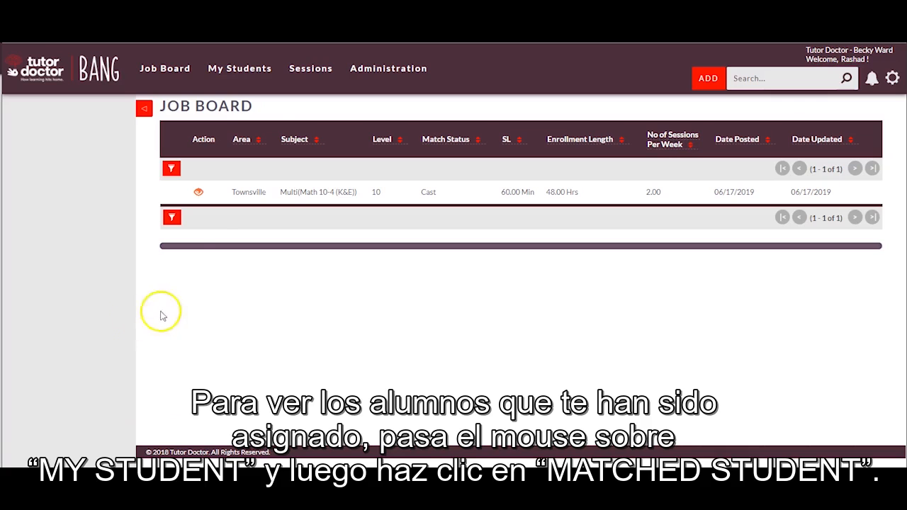
# Show the Matched Students table with each student's subjects and remaining hours.
pyautogui.moveTo(240, 71)
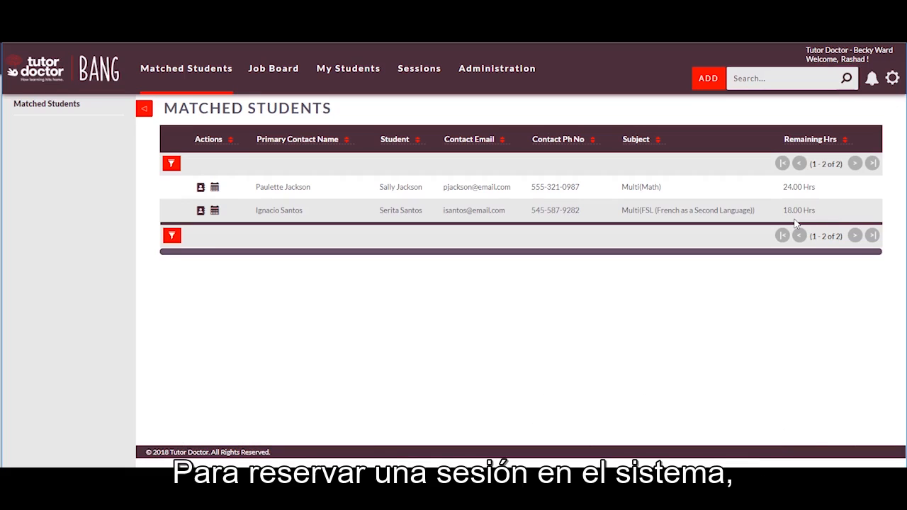
# Open the June 23–29, 2019 weekly calendar from the Math student's Schedule Appointments icon.
pyautogui.click(216, 188)
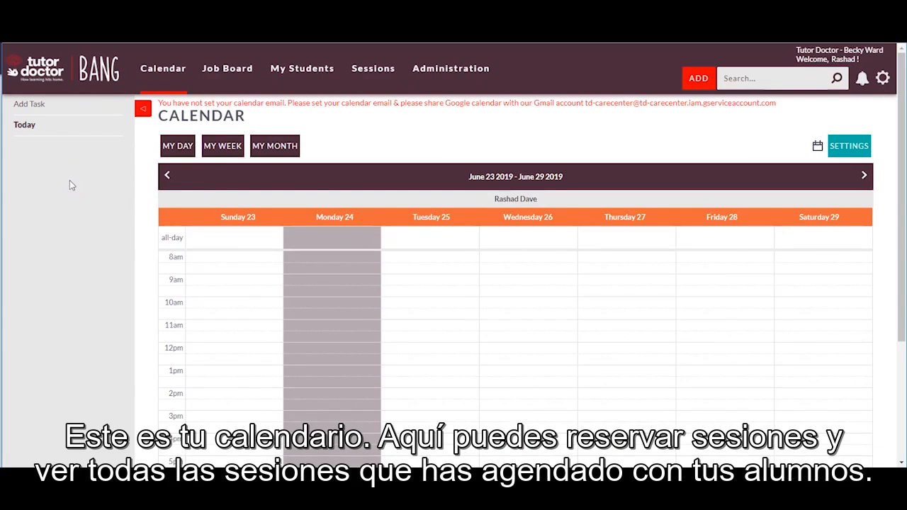
pyautogui.moveTo(900, 212); pyautogui.dragTo(899, 245)
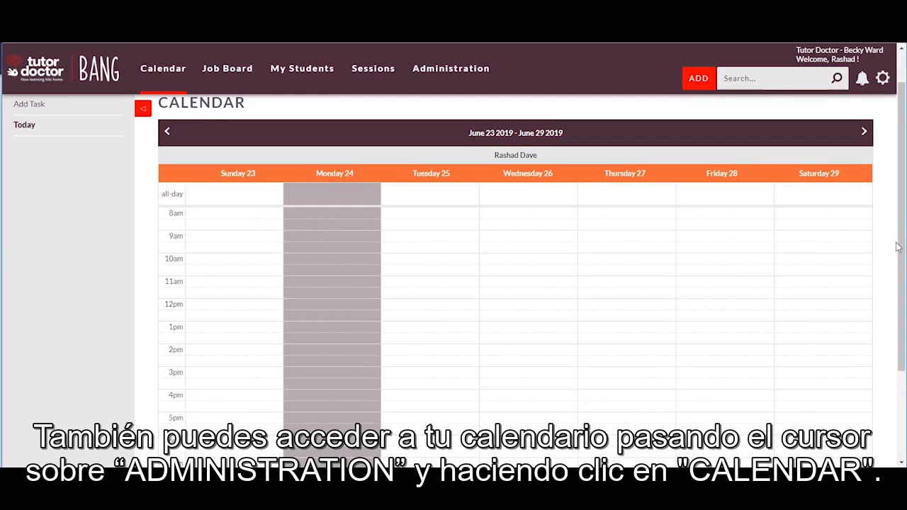
pyautogui.moveTo(455, 74)
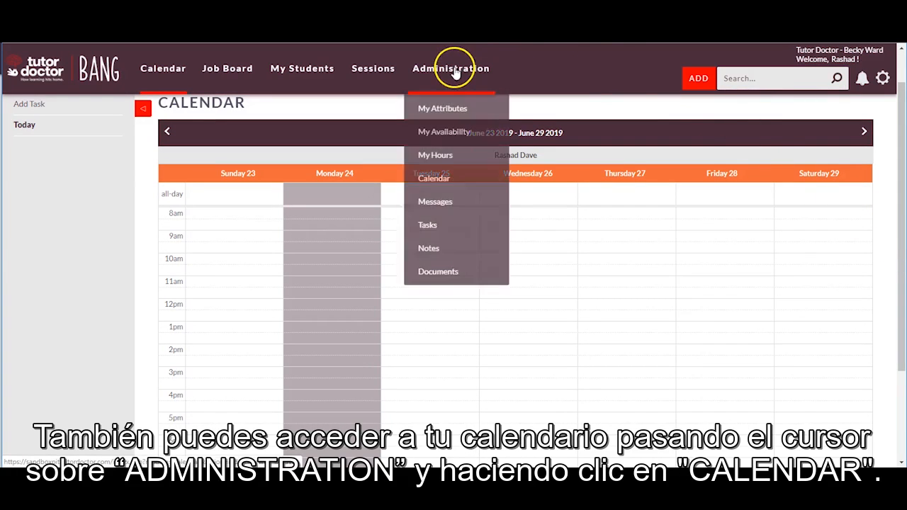
pyautogui.click(450, 183)
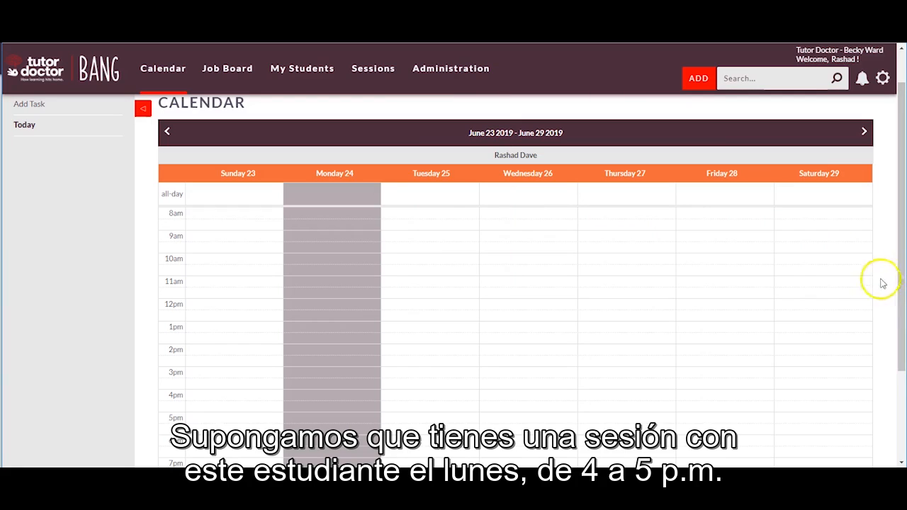
# Create a one-hour Math session in the Monday 06/24/2019 4–5 PM slot.
pyautogui.click(330, 394)
pyautogui.moveTo(329, 393); pyautogui.dragTo(326, 401)
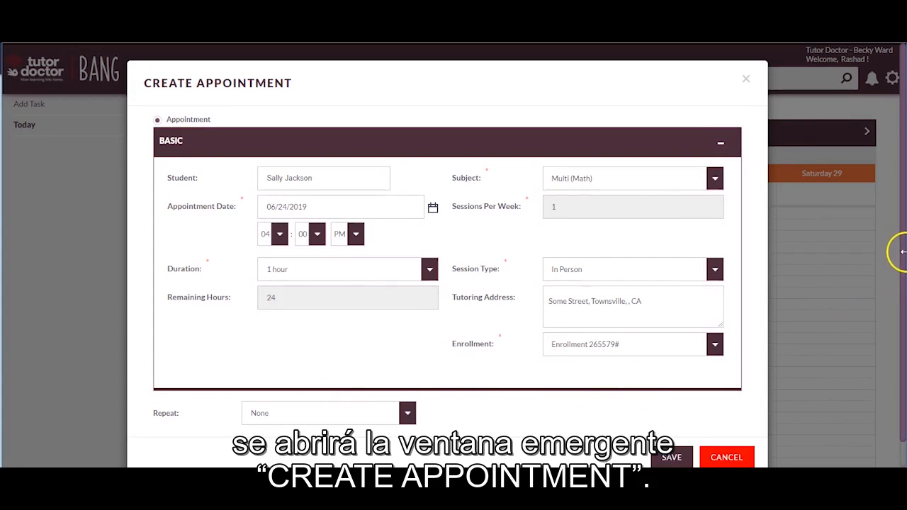
pyautogui.moveTo(900, 249); pyautogui.dragTo(902, 286)
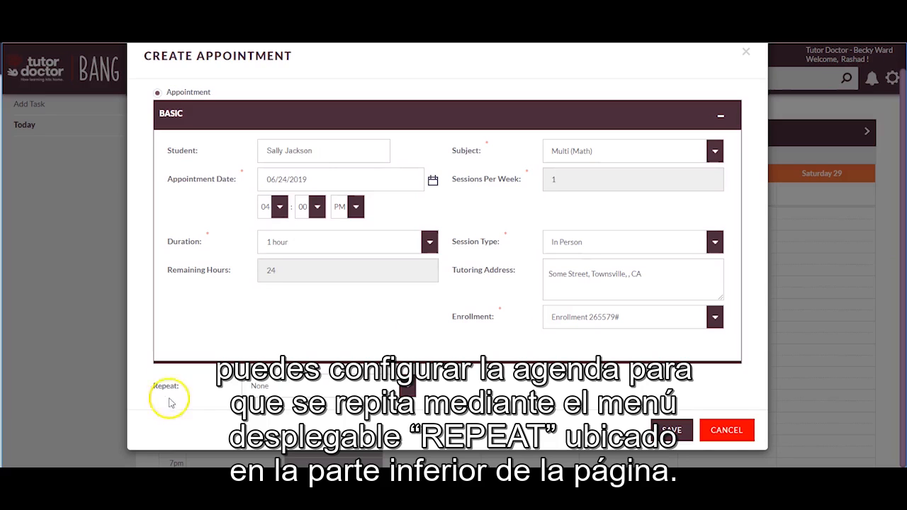
# Set the appointment to repeat weekly, every 1 week on Mondays, ending after 24 recurrences.
pyautogui.click(409, 386)
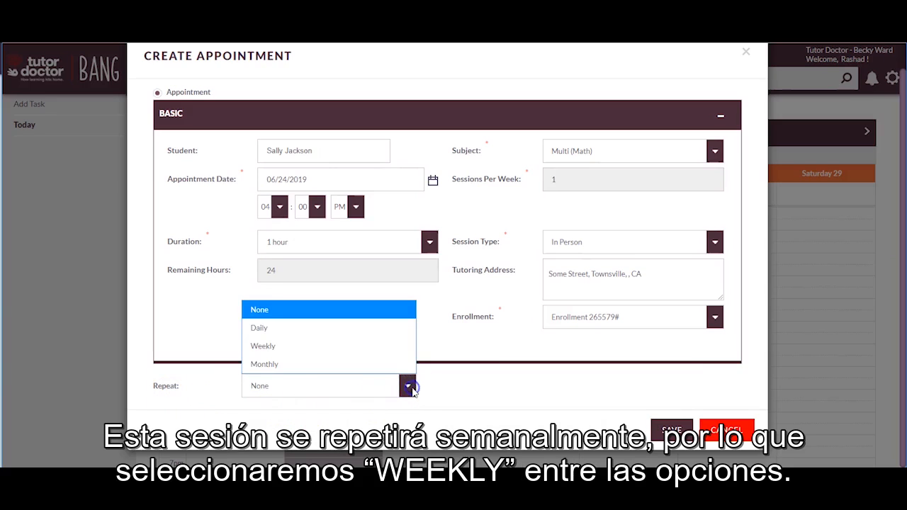
pyautogui.click(386, 352)
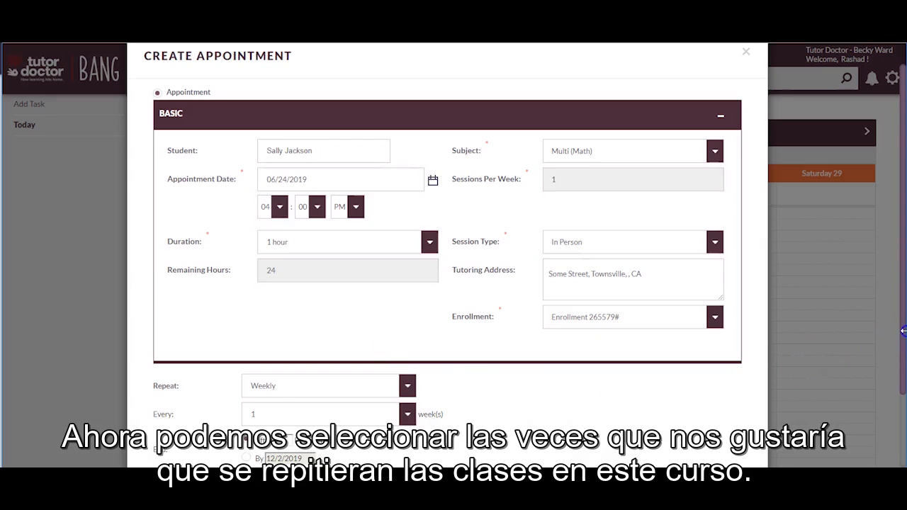
pyautogui.moveTo(903, 347); pyautogui.dragTo(904, 427)
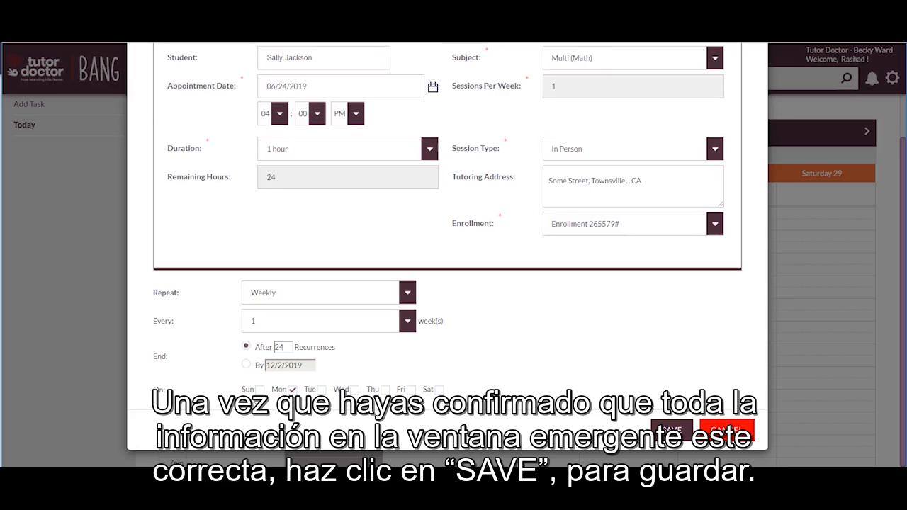
# Save the recurring appointment and accept both notices so Monday shows a 4:00–5:00 session.
pyautogui.click(669, 429)
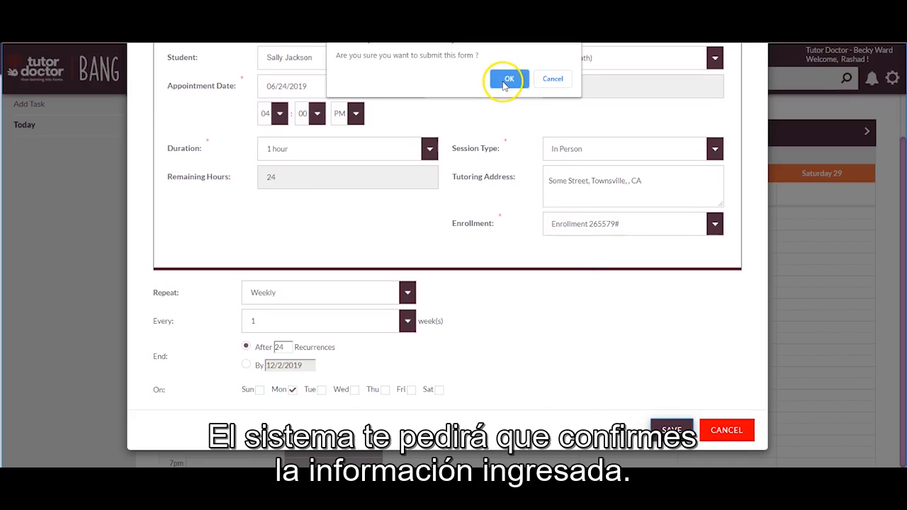
pyautogui.click(504, 84)
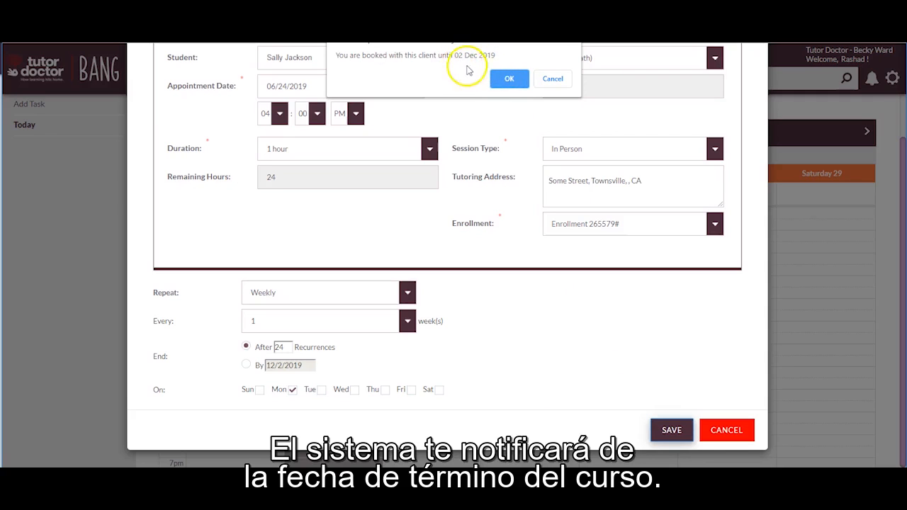
pyautogui.click(508, 80)
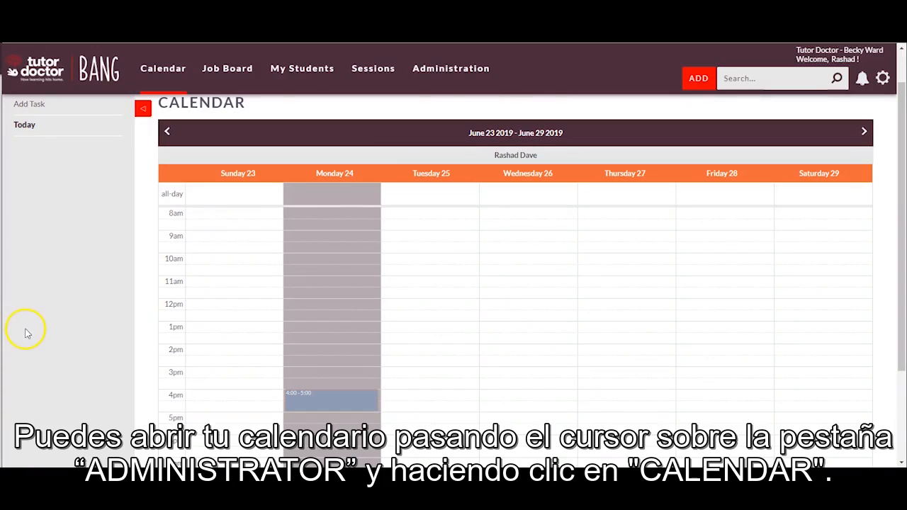
# Reopen the calendar, then bring up the Appointments list of all scheduled sessions.
pyautogui.moveTo(471, 68)
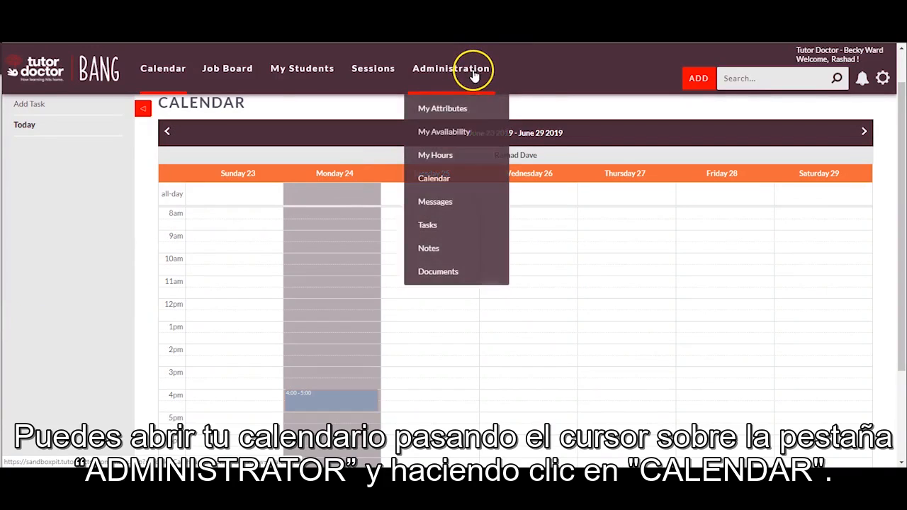
pyautogui.click(448, 181)
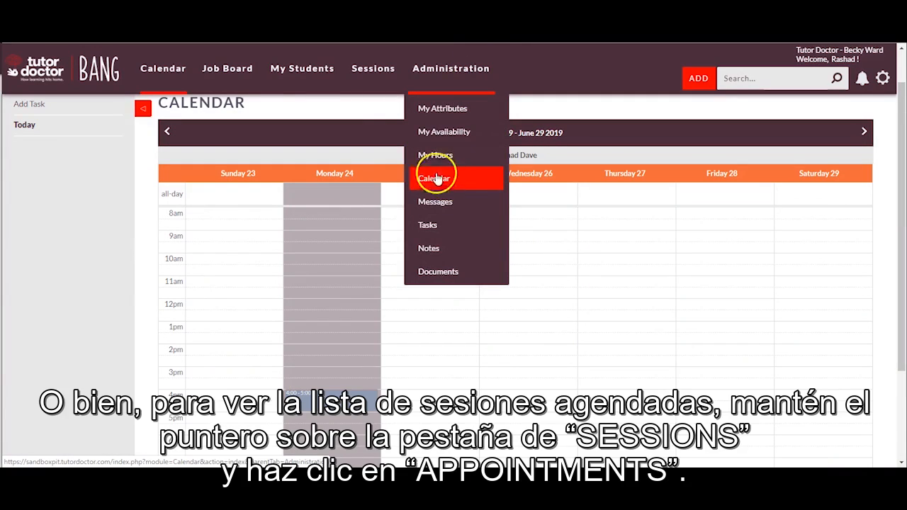
pyautogui.moveTo(389, 85)
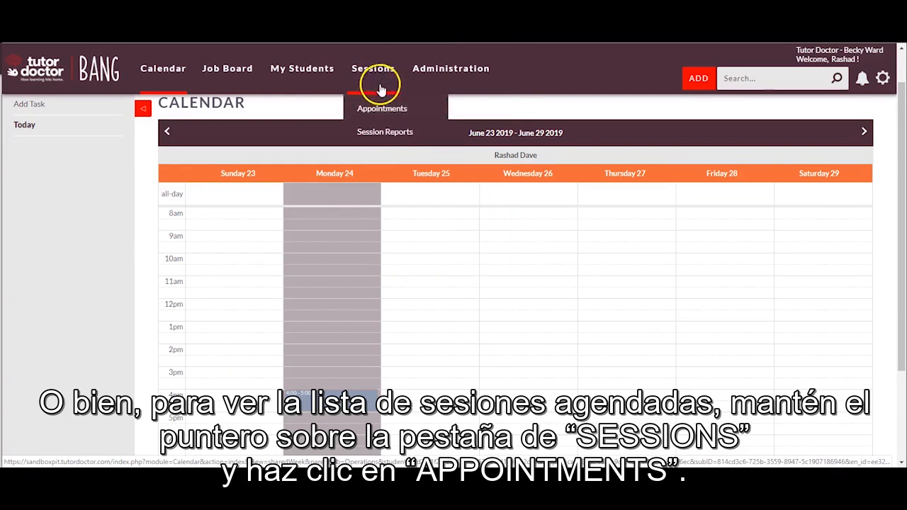
pyautogui.click(383, 112)
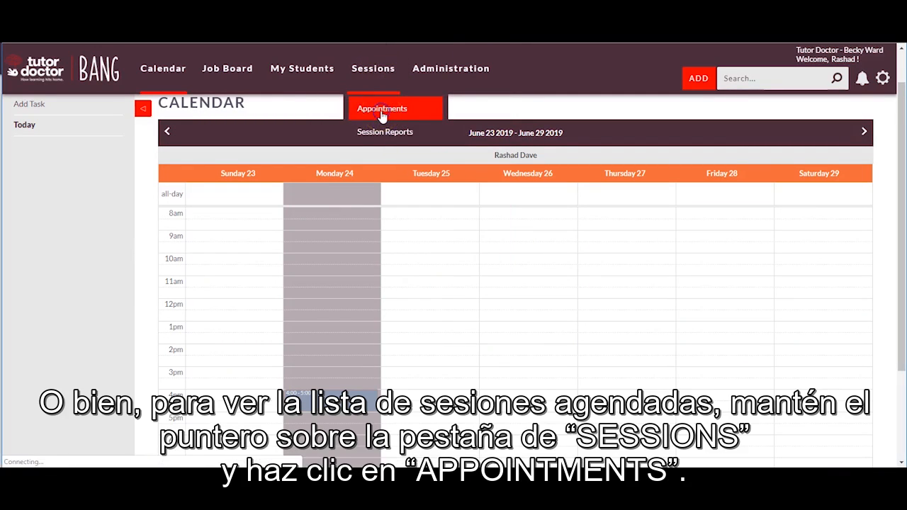
pyautogui.click(382, 113)
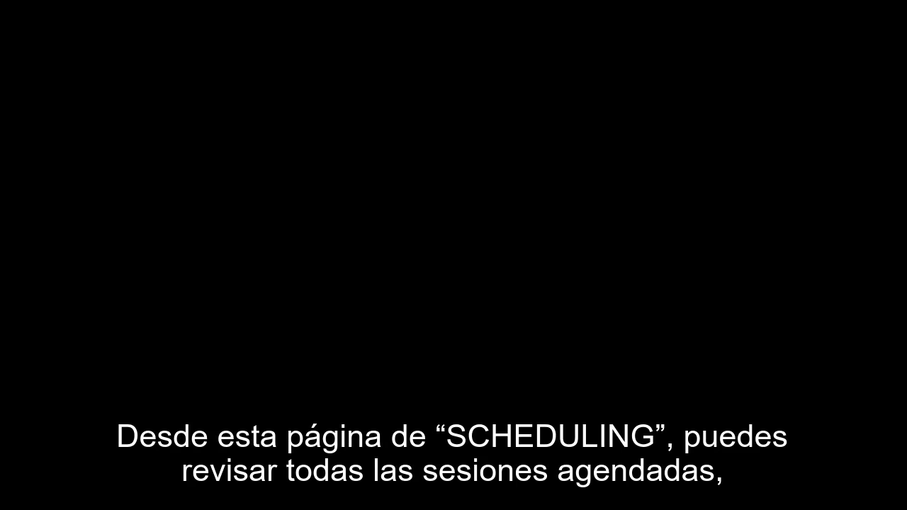
pyautogui.click(68, 201)
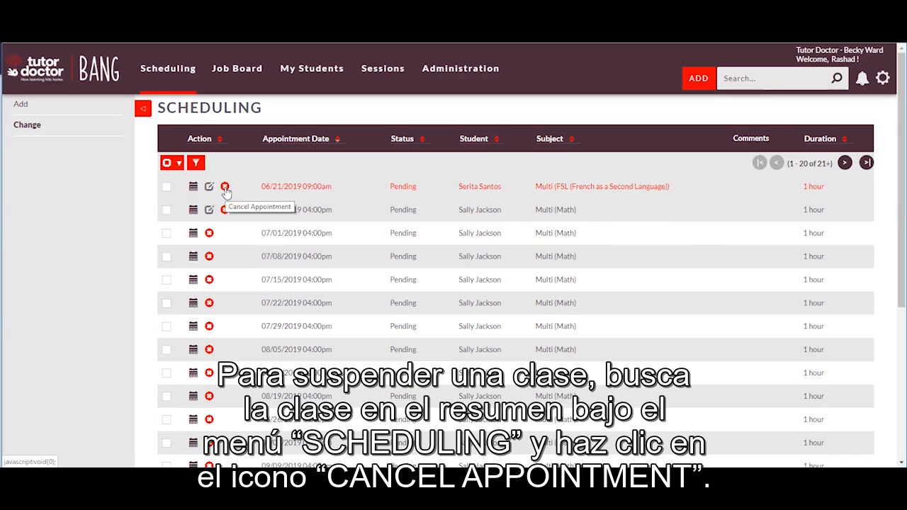
# Cancel the 07/01/2019 4:00pm Math session and confirm the cancellation.
pyautogui.click(209, 232)
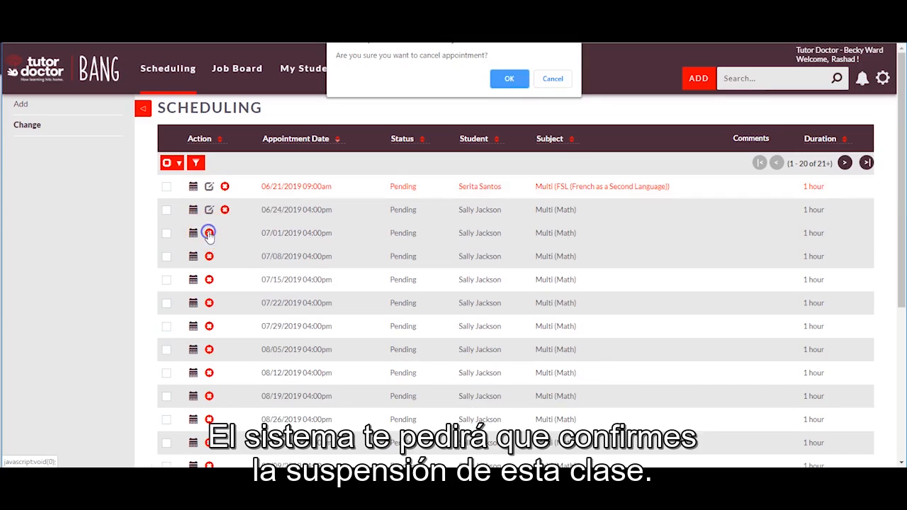
pyautogui.click(508, 79)
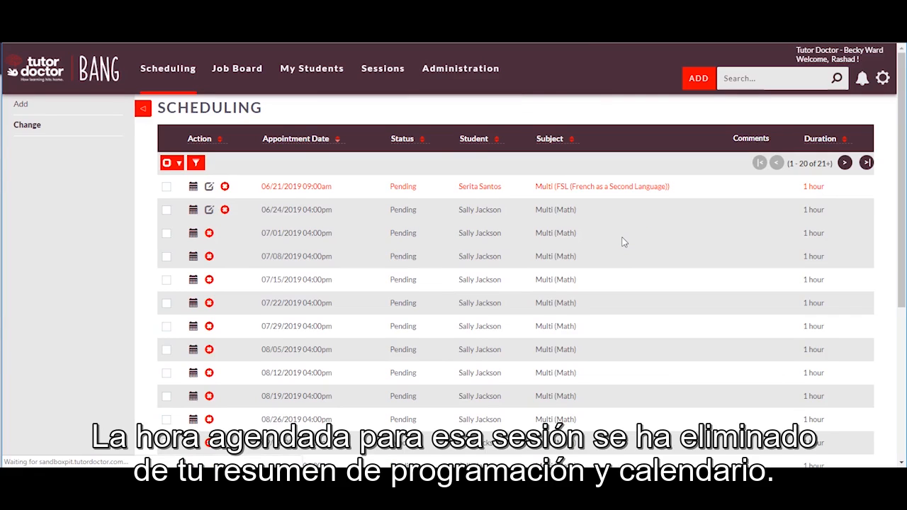
# Open Appointment Details for the 07/15/2019 4:00 pm Math session.
pyautogui.click(199, 271)
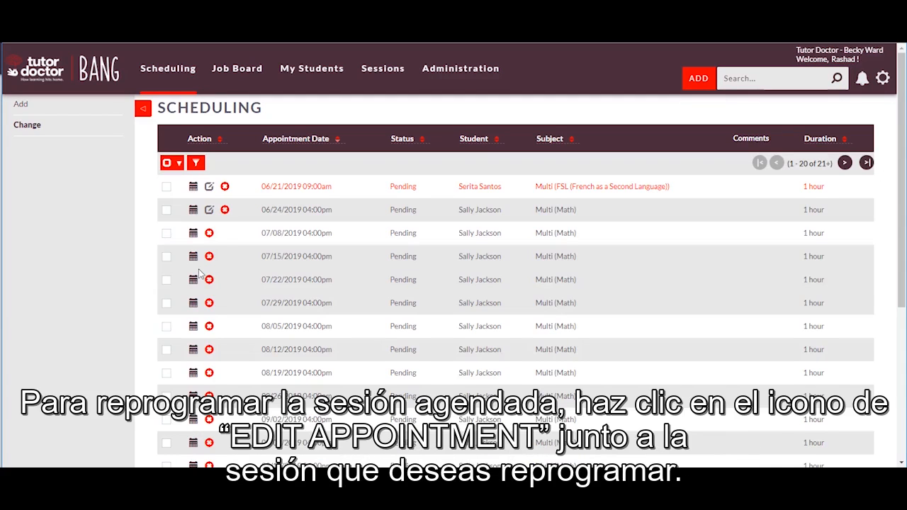
pyautogui.click(193, 257)
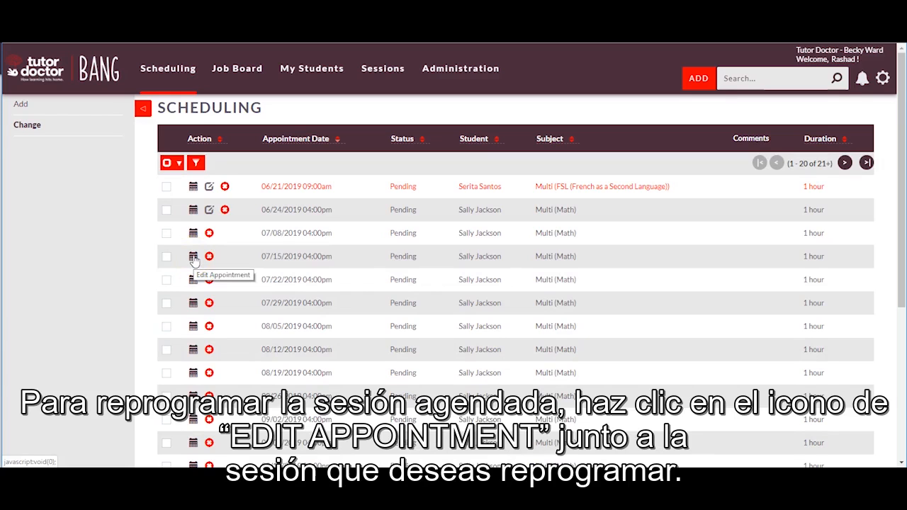
pyautogui.click(193, 258)
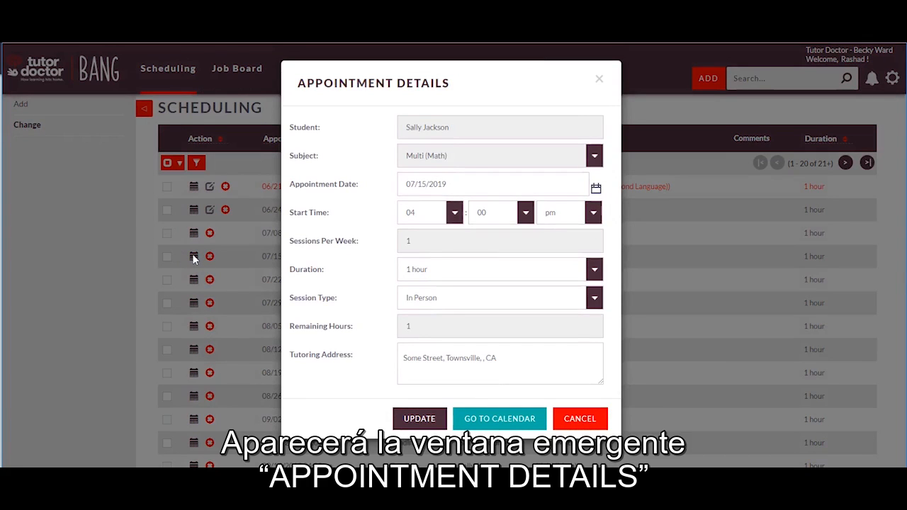
# Move the 07/15/2019 Math session to 07/16/2019 at 06:00 pm and update it.
pyautogui.click(596, 188)
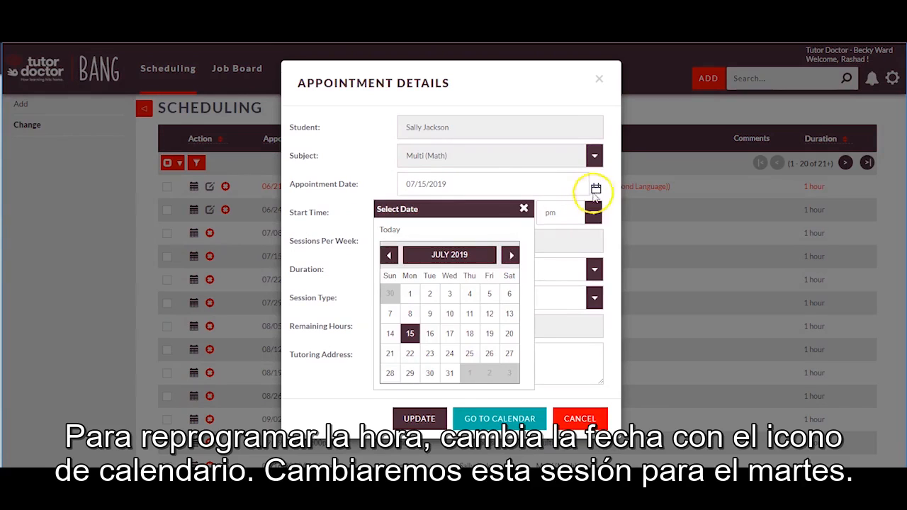
pyautogui.click(432, 336)
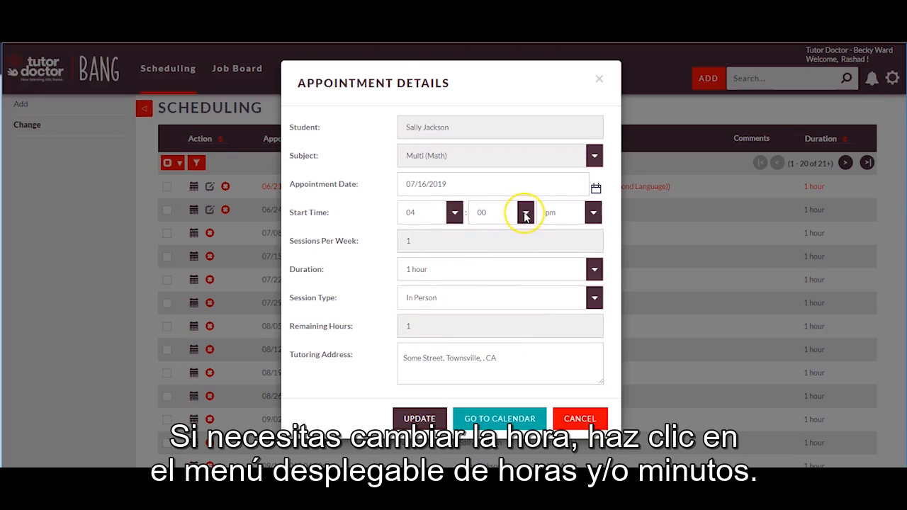
pyautogui.click(454, 213)
pyautogui.click(431, 325)
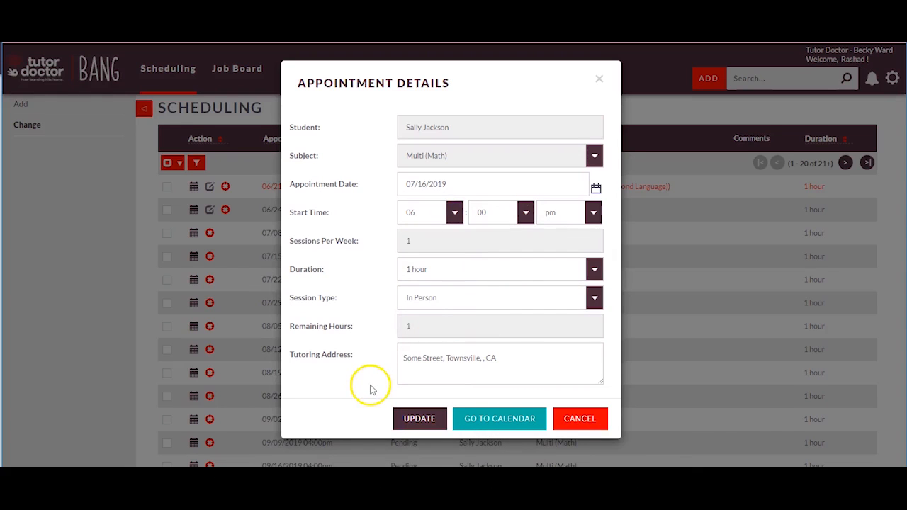
pyautogui.click(418, 419)
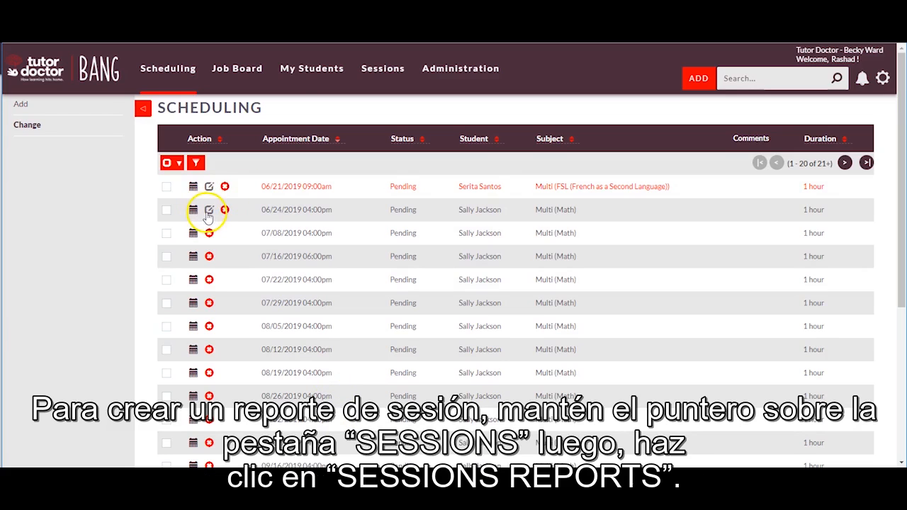
# Open Session Reports to list the submitted 06/24/2019 4:00pm Math report.
pyautogui.moveTo(390, 68)
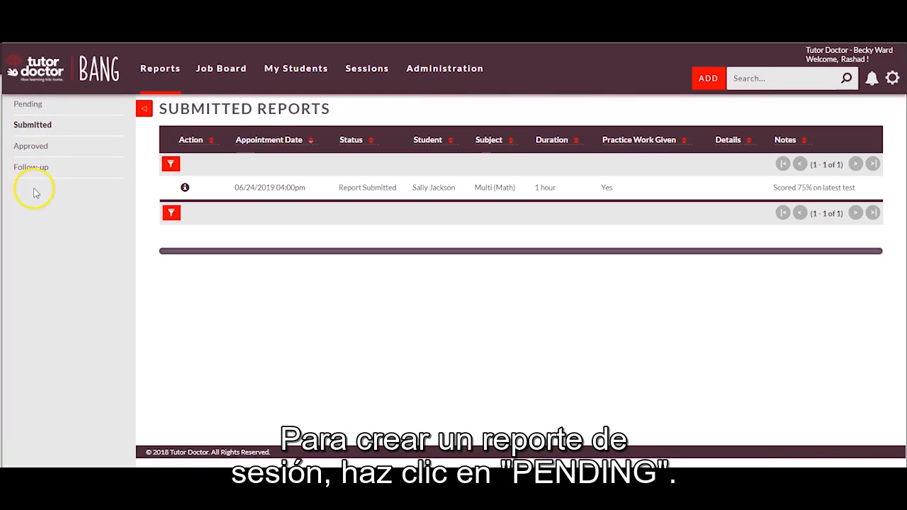
# From the Pending list, open a session report for the 06/23/2019 4:00 PM math session.
pyautogui.click(38, 112)
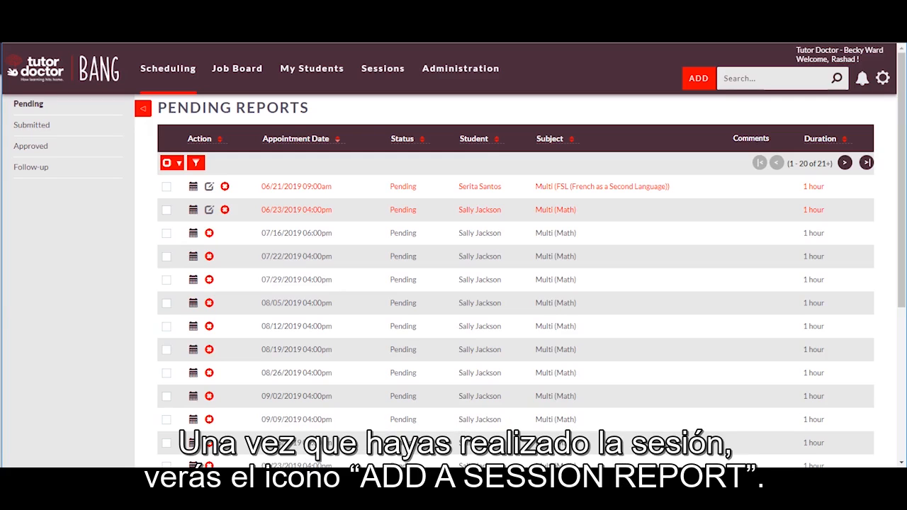
pyautogui.click(210, 215)
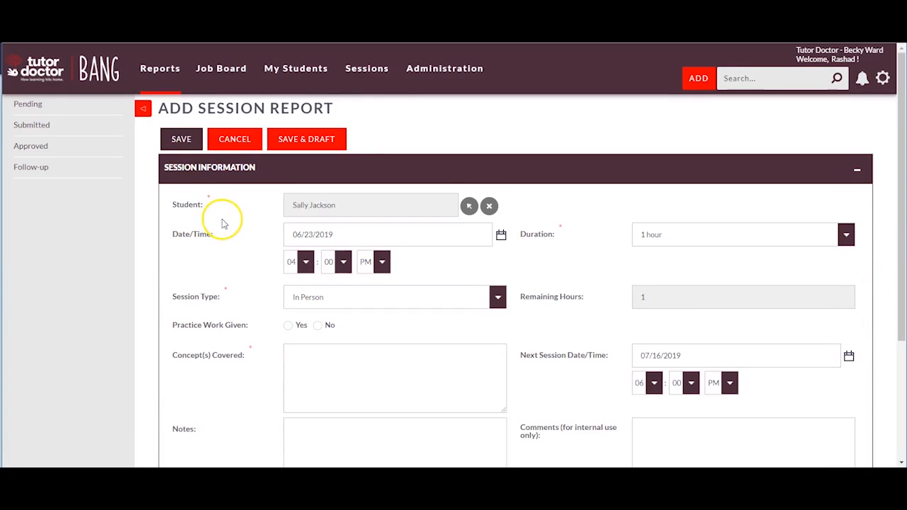
# Mark Practice Work Given as Yes and paste the concepts-covered summary.
pyautogui.scroll(-1, 222, 224)
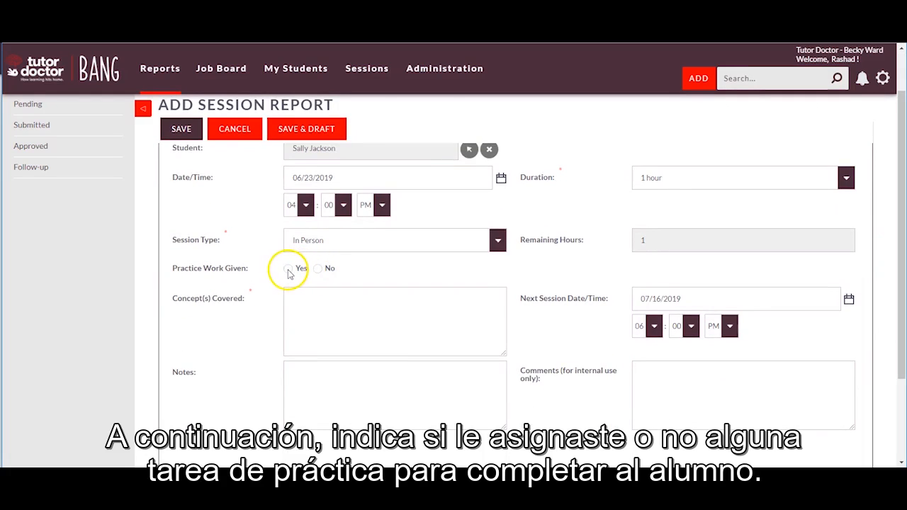
pyautogui.click(288, 271)
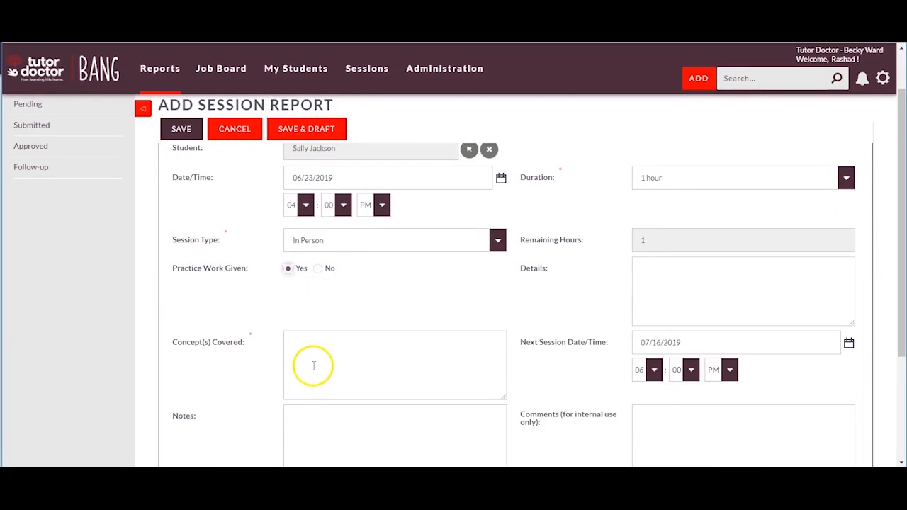
pyautogui.scroll(-1, 311, 359)
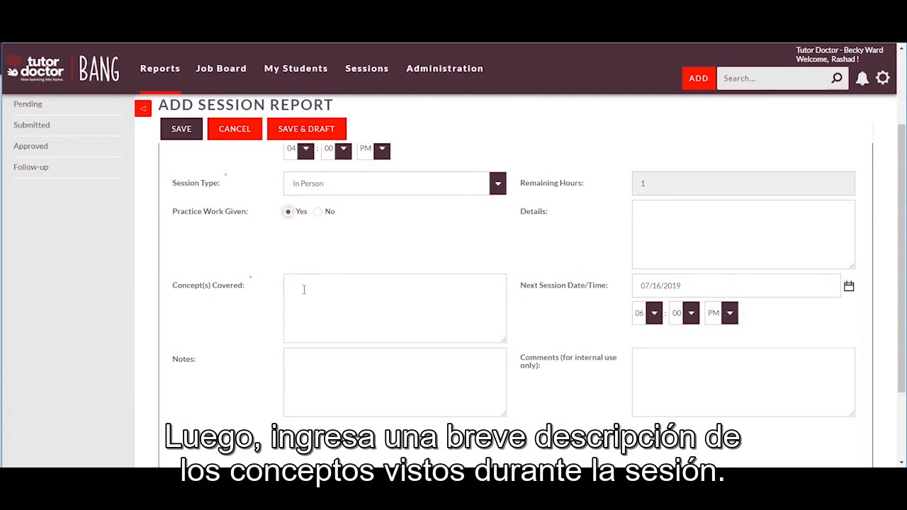
pyautogui.click(303, 289)
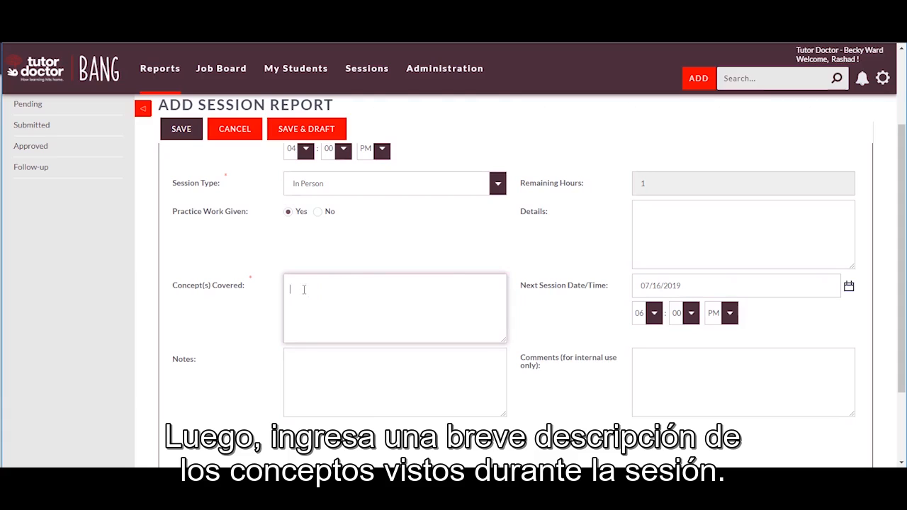
pyautogui.hotkey('ctrl', 'v')
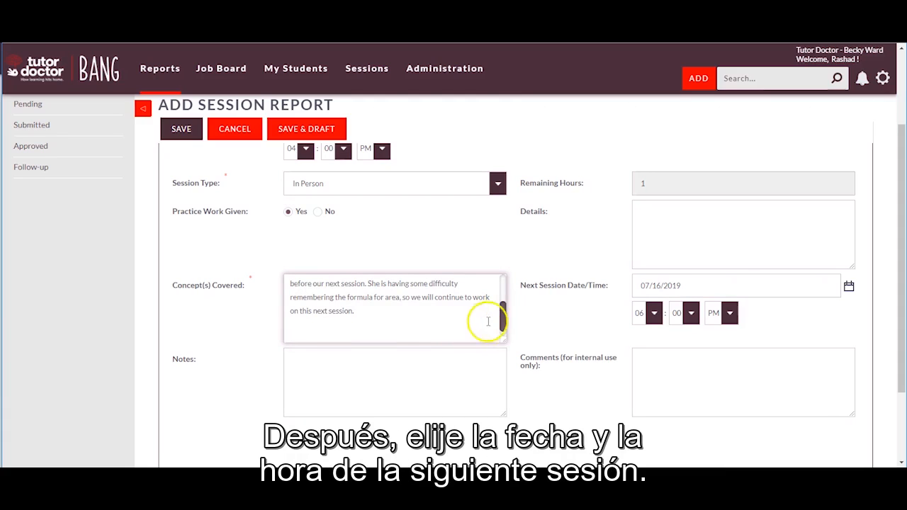
pyautogui.moveTo(502, 314); pyautogui.dragTo(503, 285)
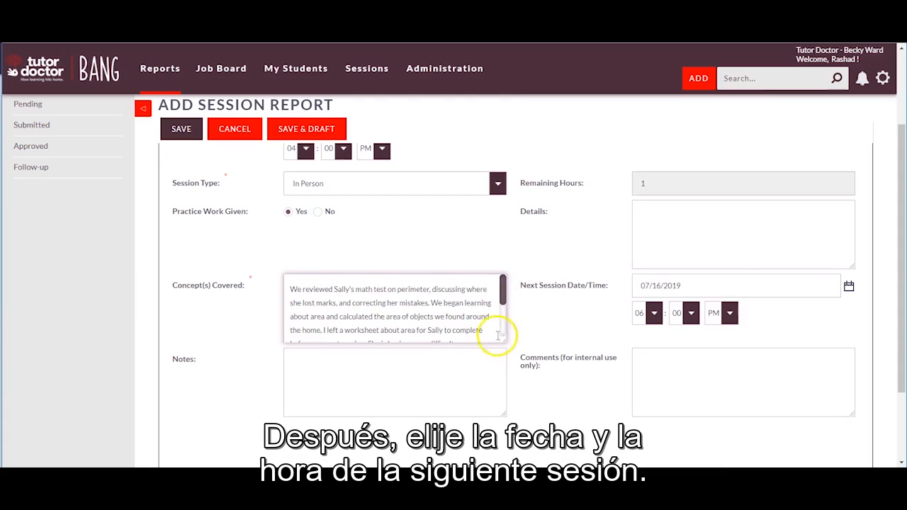
# Check the next session date, add the note 'Latest test scored 75%', and save the report.
pyautogui.click(849, 287)
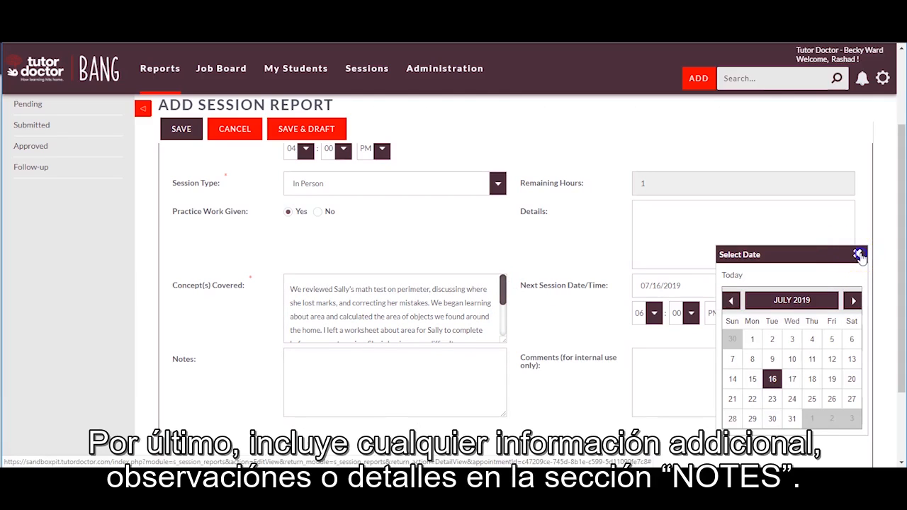
pyautogui.click(363, 377)
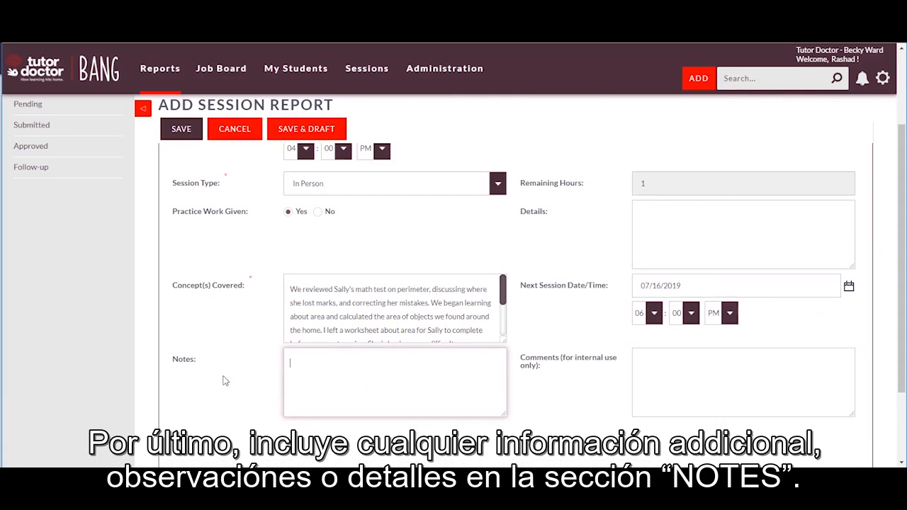
pyautogui.write('Late')
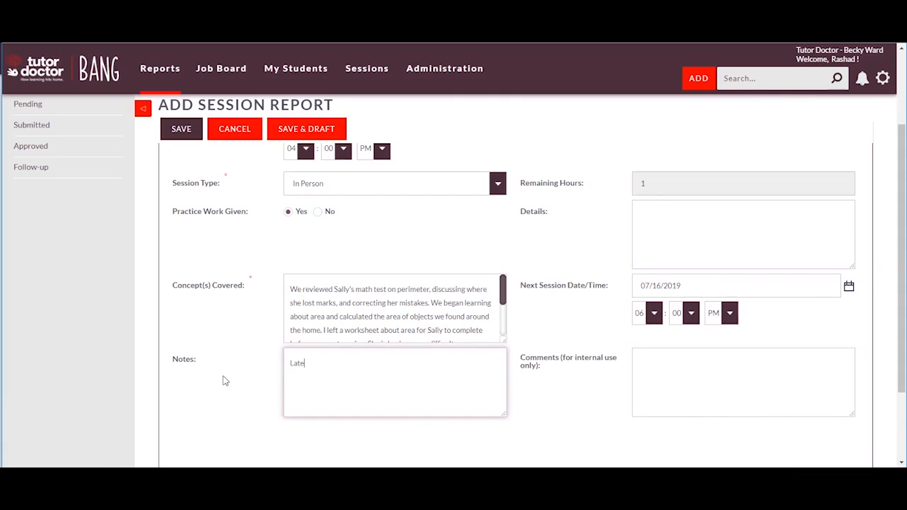
pyautogui.write('st test')
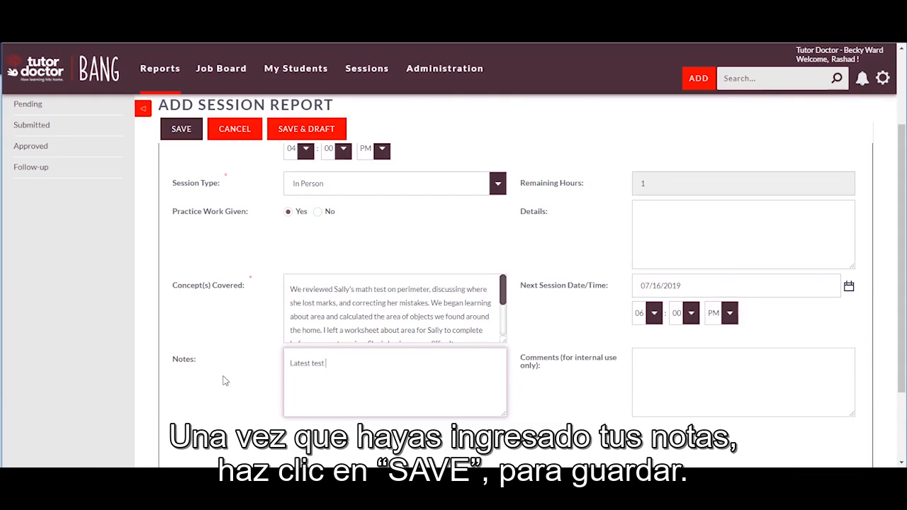
pyautogui.write(' scored 75%')
pyautogui.scroll(-3, 678, 405)
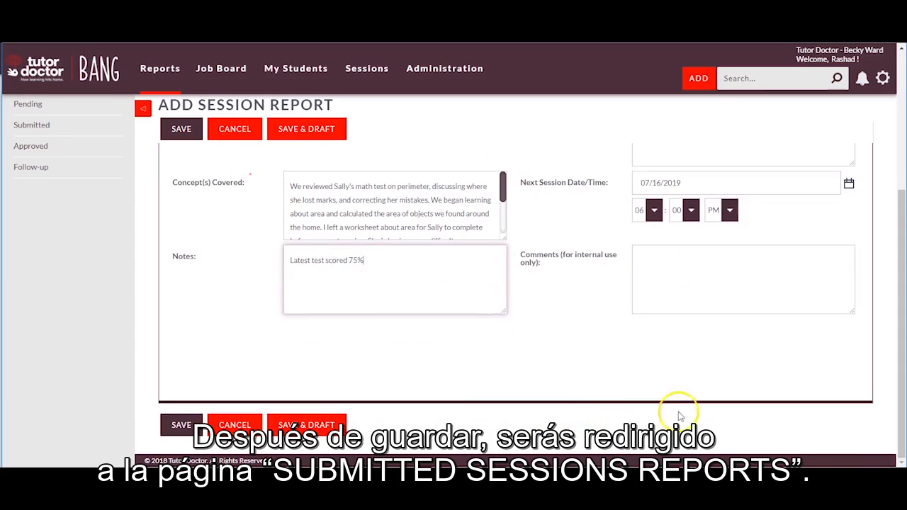
pyautogui.click(174, 424)
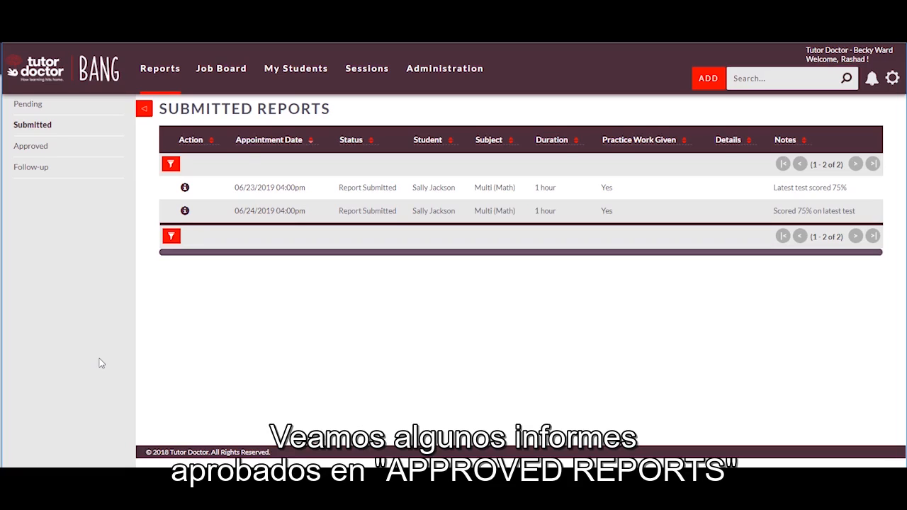
# After confirming the 06/23/2019 report is submitted, switch to the Approved Reports list.
pyautogui.click(32, 146)
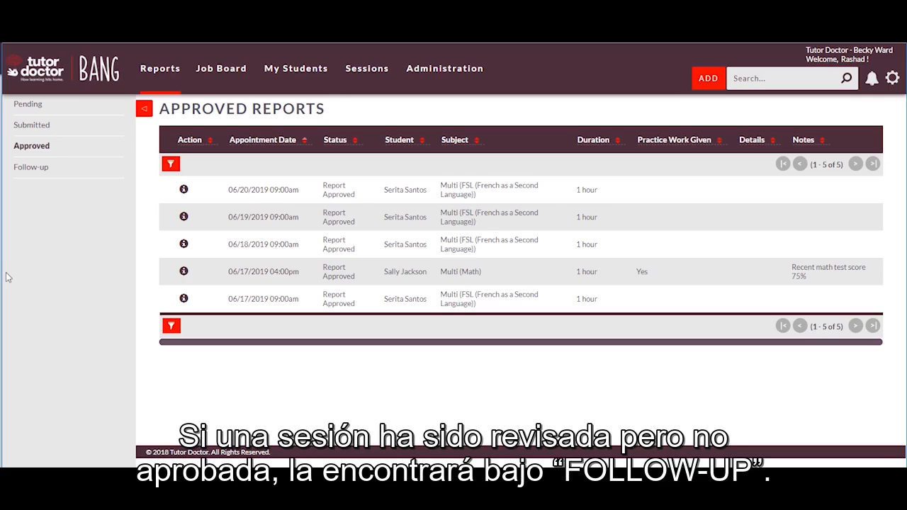
# Open Follow-up to display the Rejected Reports list.
pyautogui.click(26, 170)
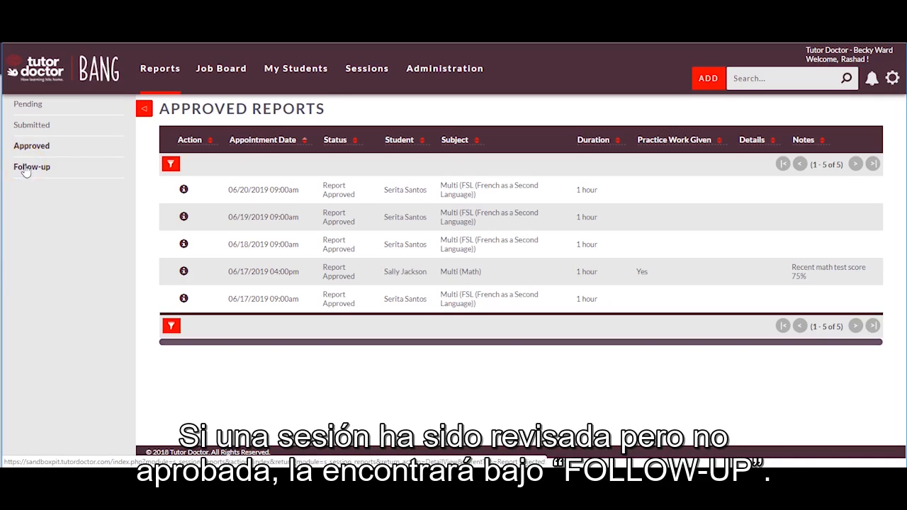
pyautogui.click(26, 169)
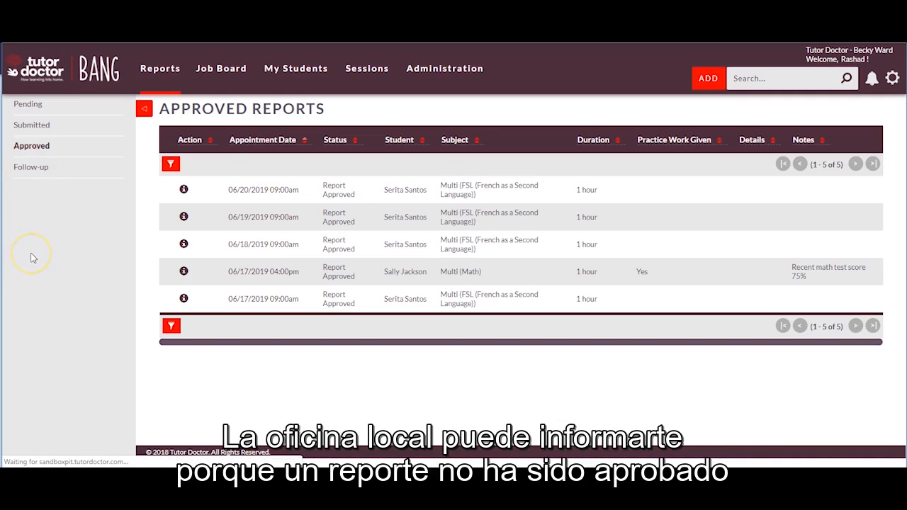